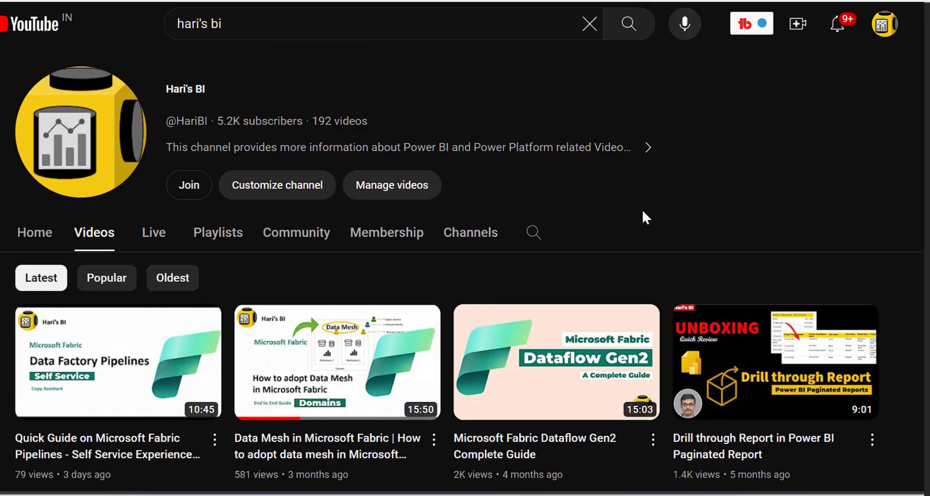
Scroll through the Semantic Model Details report down to the Content Provider Type slicer
scroll(644, 218, down, 9)
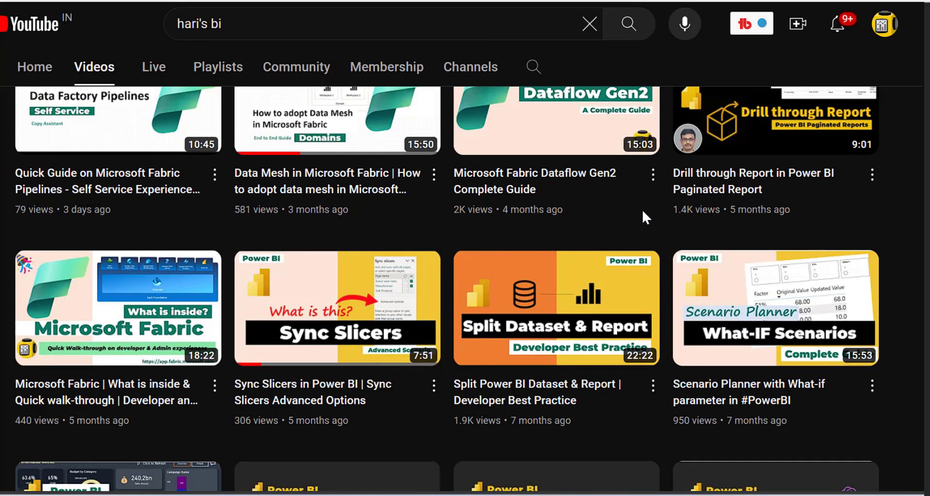
scroll(643, 212, down, 6)
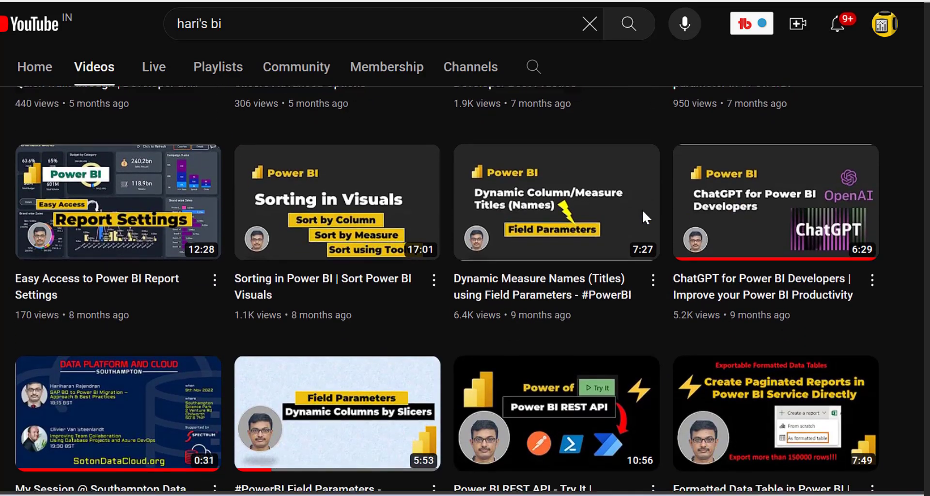
scroll(643, 211, down, 6)
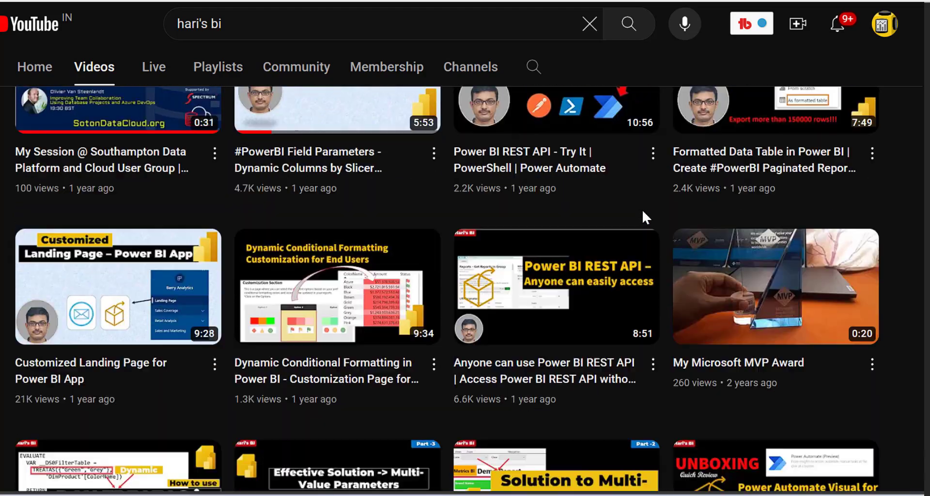
scroll(644, 215, down, 4)
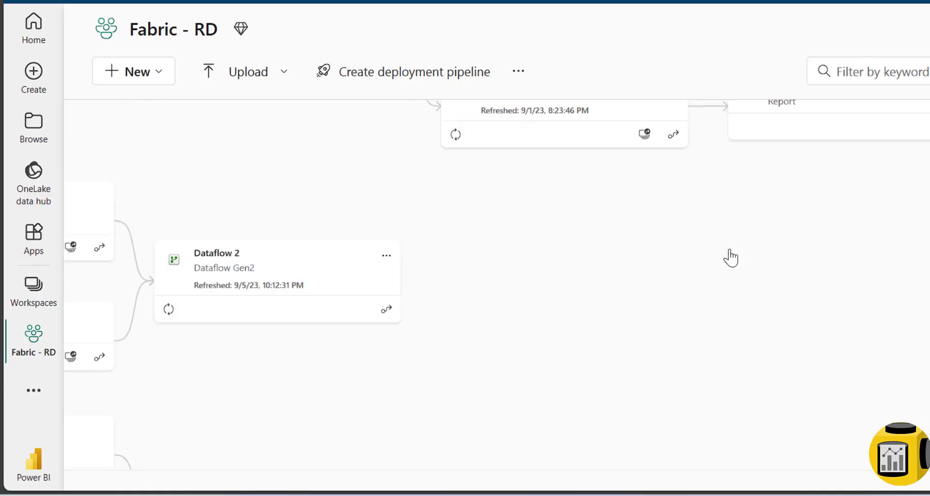
scroll(731, 258, up, 10)
scroll(731, 258, down, 4)
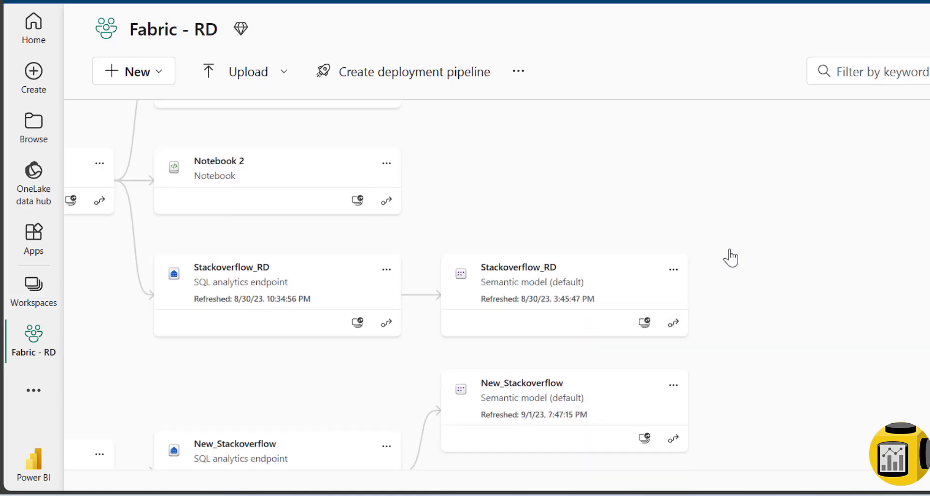
scroll(731, 257, down, 3)
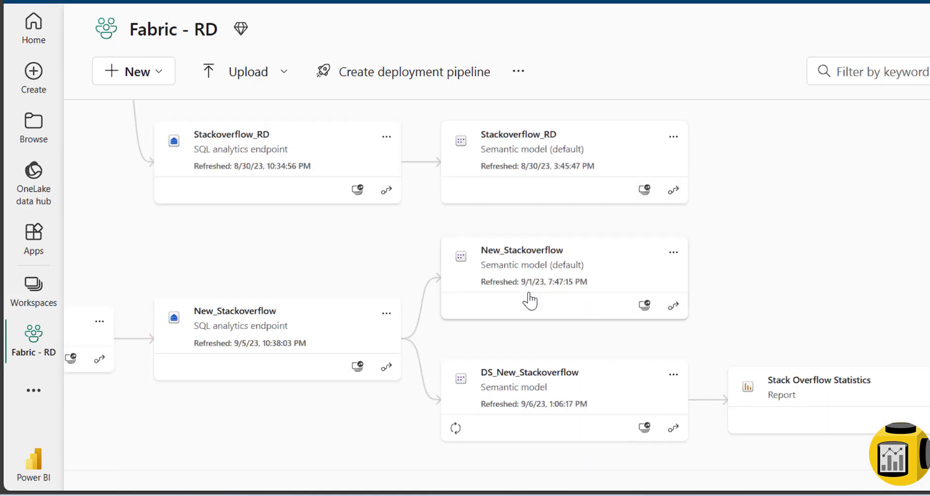
scroll(535, 403, down, 6)
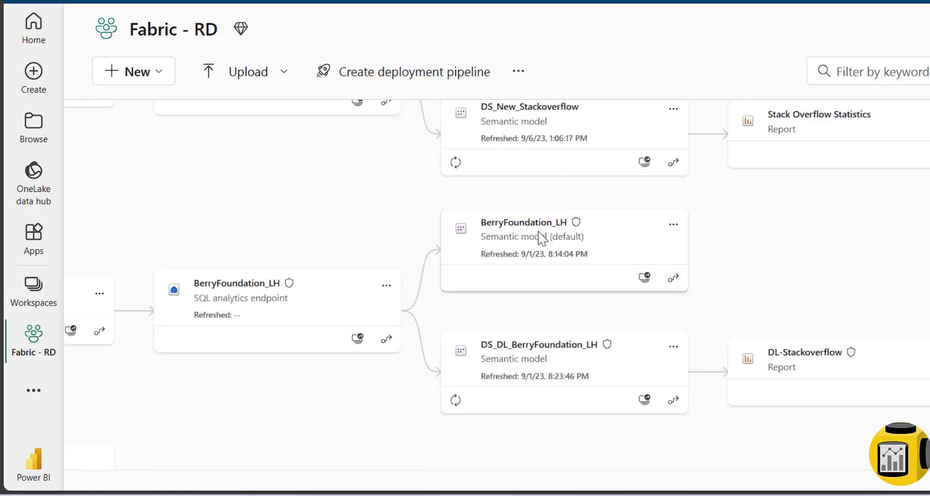
scroll(579, 389, down, 6)
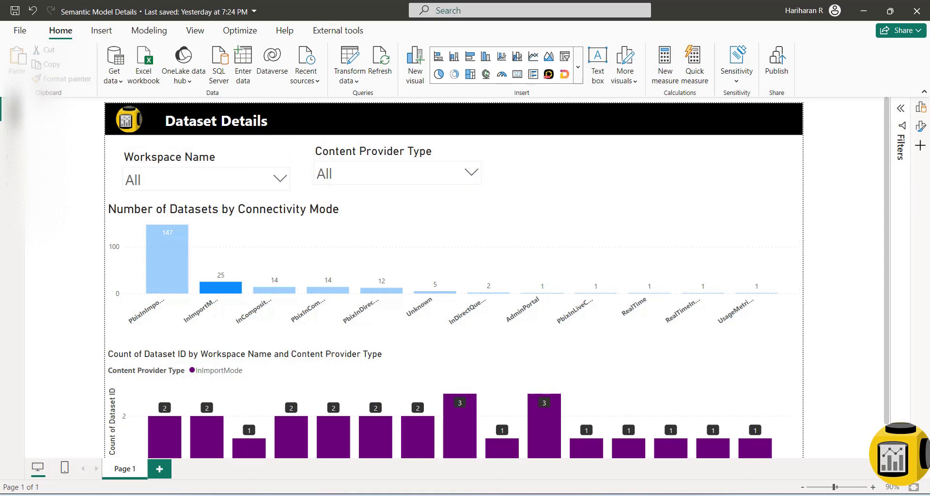
Expand the Content Provider Type slicer and browse its values from AdminPortal to UsageMetrics
click(348, 181)
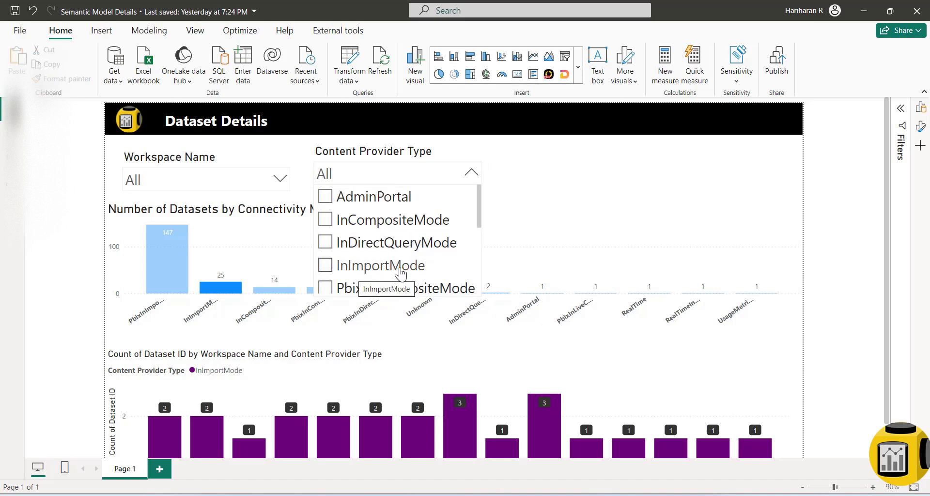
scroll(414, 234, down, 2)
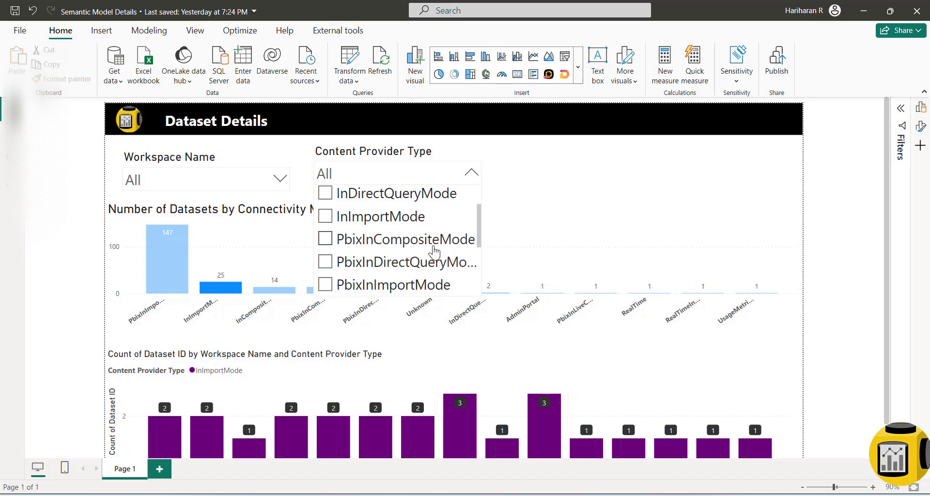
scroll(434, 247, down, 2)
scroll(434, 252, down, 4)
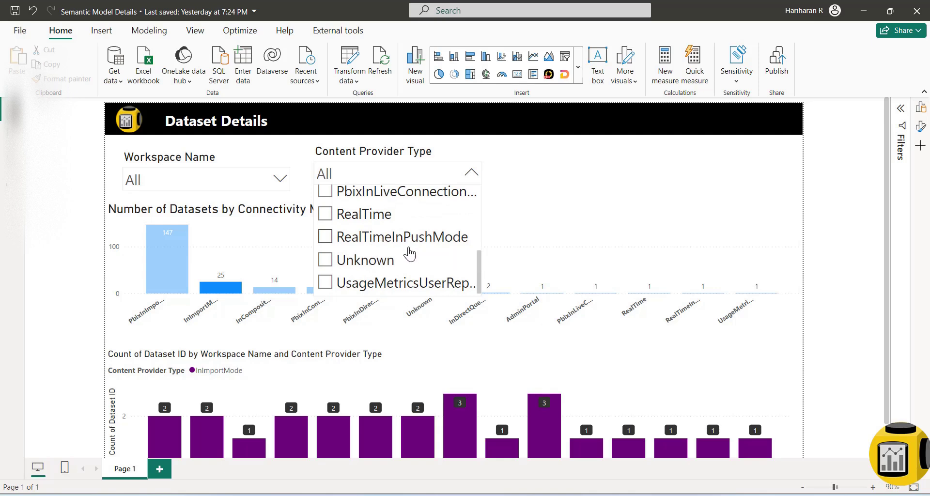
scroll(409, 252, up, 6)
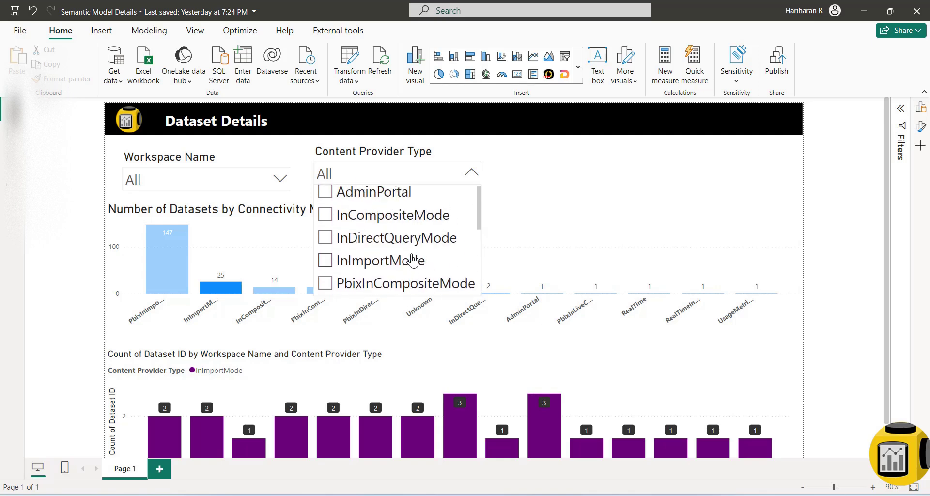
scroll(405, 263, down, 2)
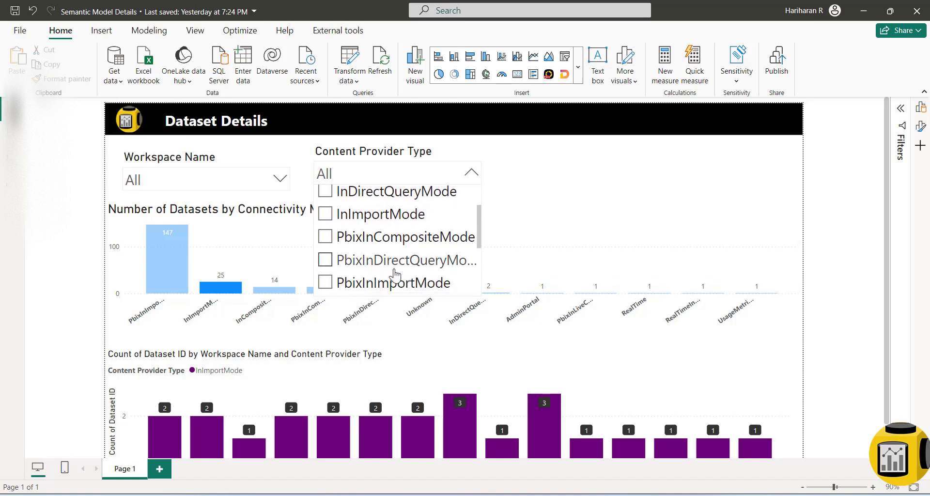
Filter the report to PbixInDirectQueryMode and read the chart's count of 12 datasets
click(388, 262)
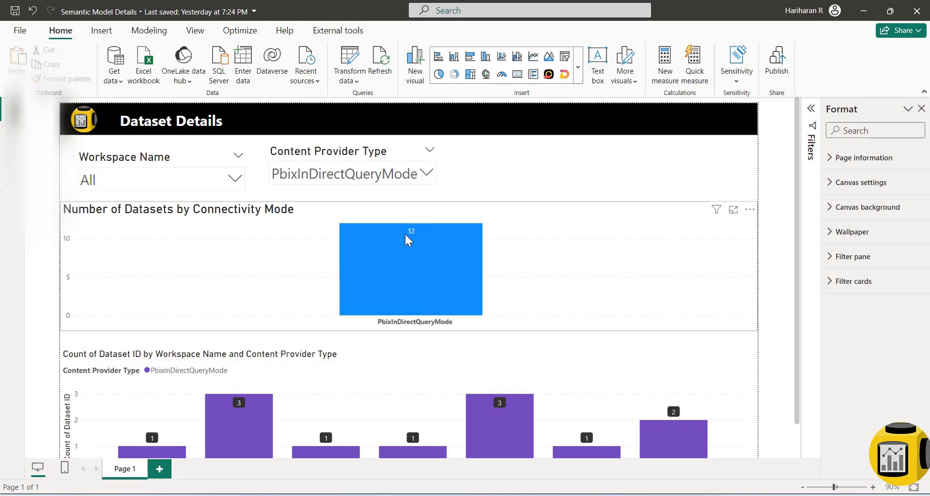
mouse_move(415, 233)
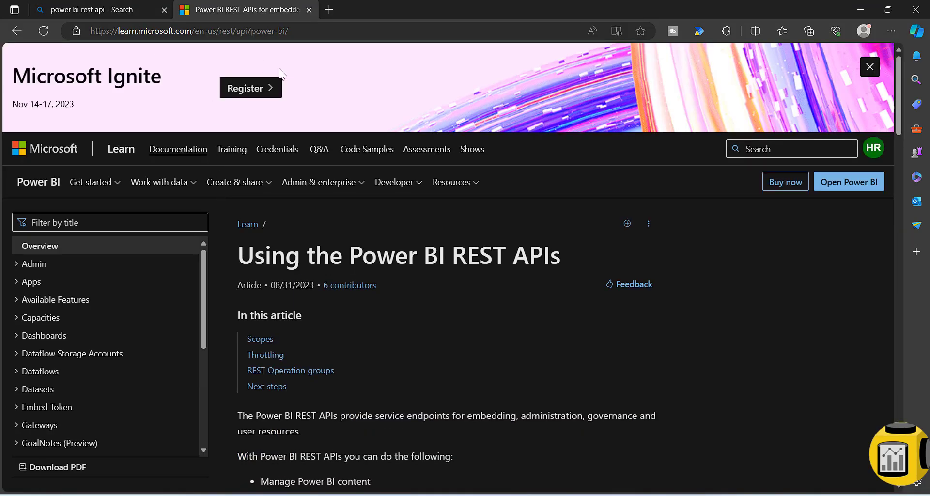
Expand Datasets in the REST API reference navigation and go to Get Dataset In Group
scroll(61, 330, down, 2)
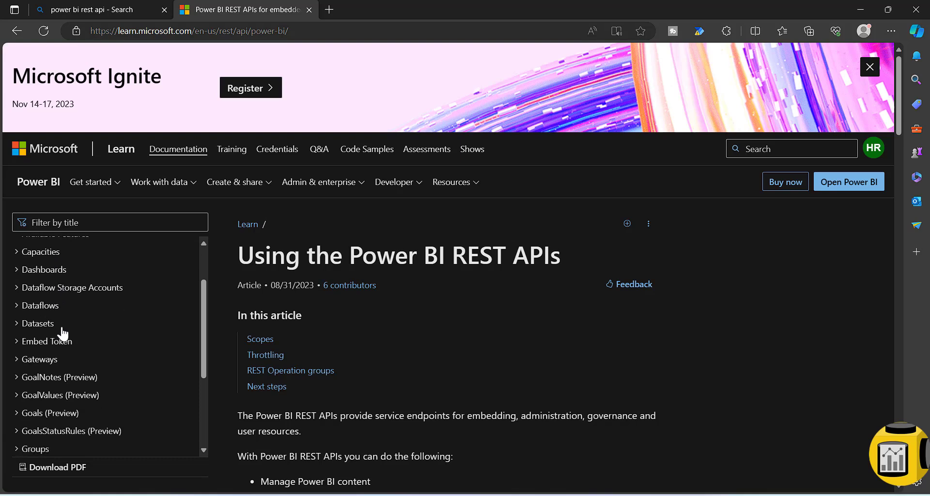
click(34, 324)
scroll(96, 326, down, 3)
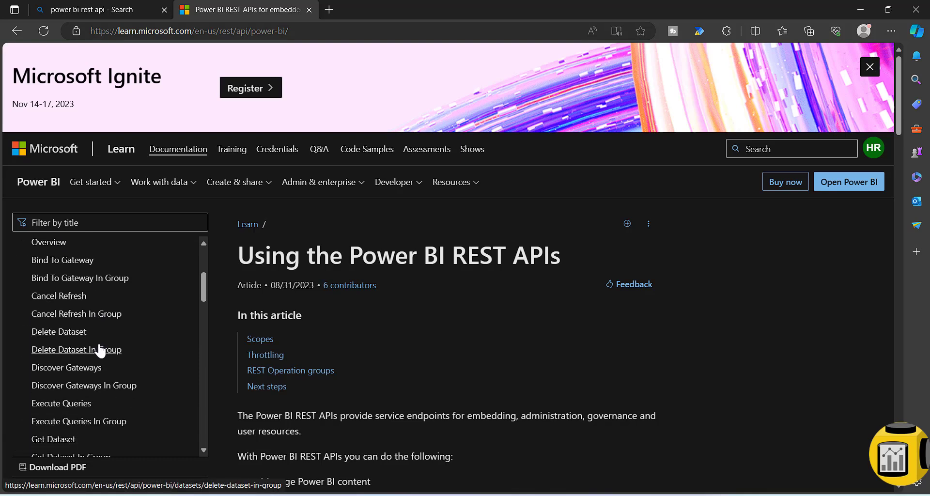
scroll(97, 397, down, 2)
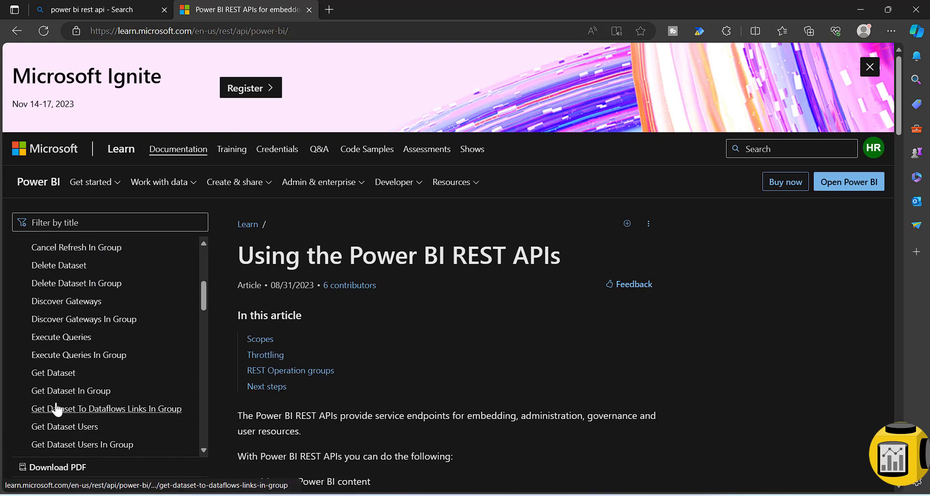
click(83, 391)
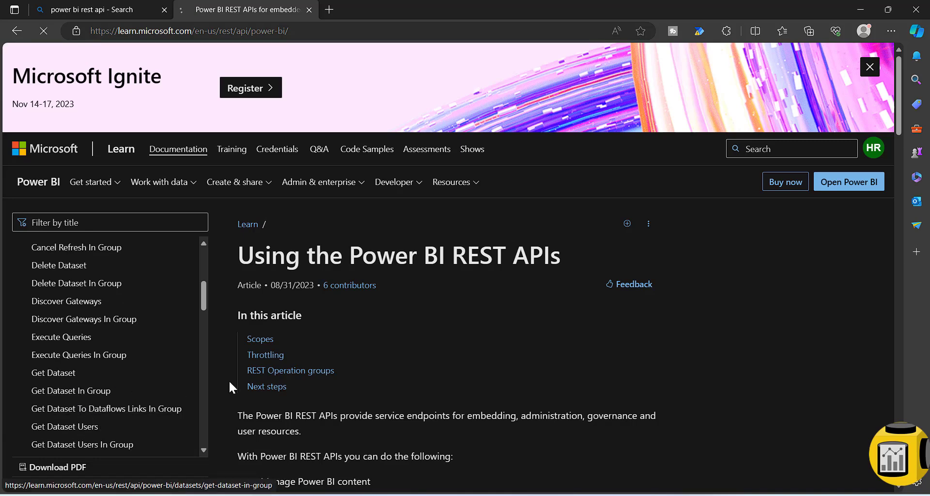
Highlight the ContentProviderType property name and its description in the Dataset definition
scroll(443, 359, down, 8)
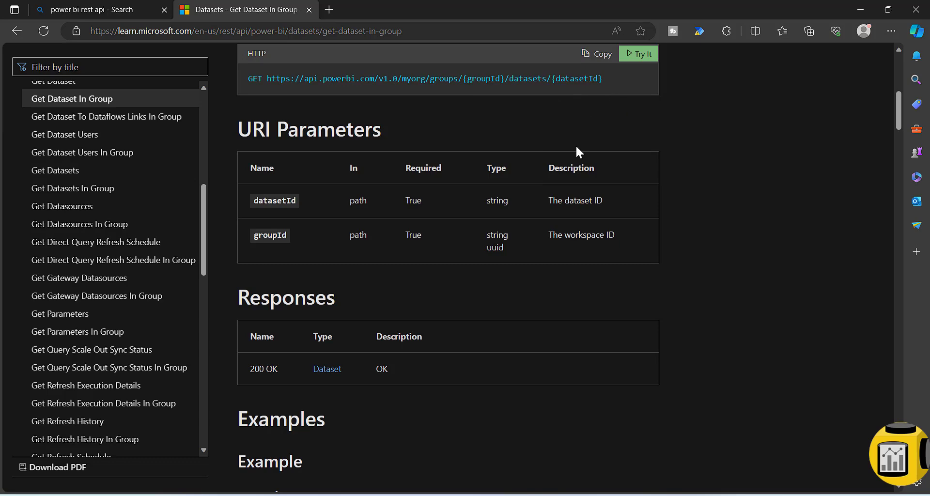
scroll(486, 260, down, 7)
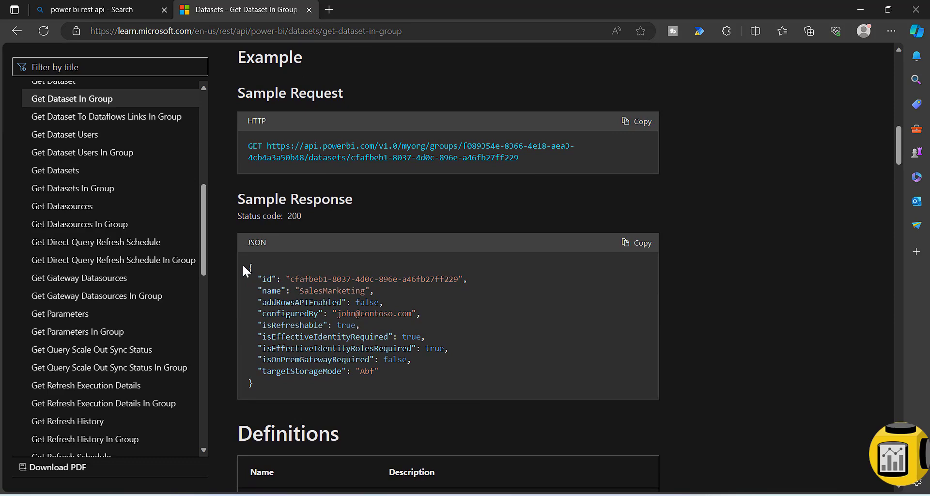
drag(242, 264, 267, 386)
scroll(469, 370, down, 7)
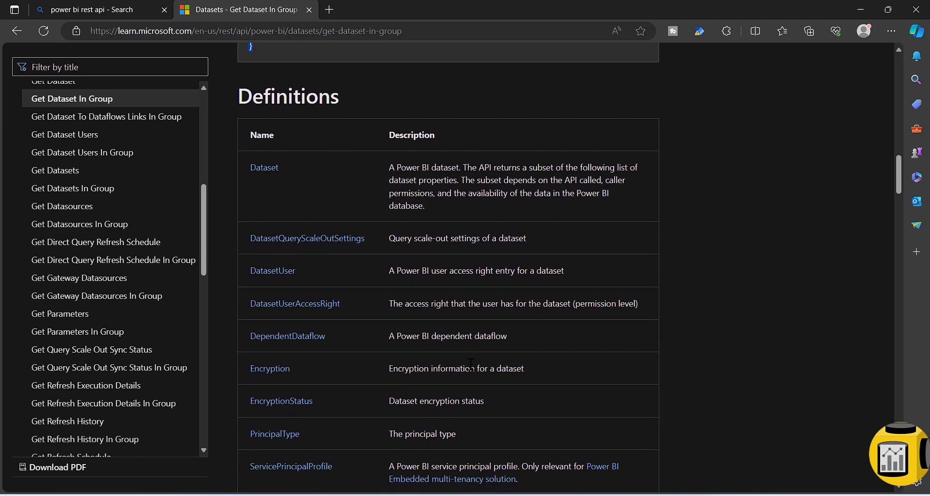
scroll(471, 363, down, 8)
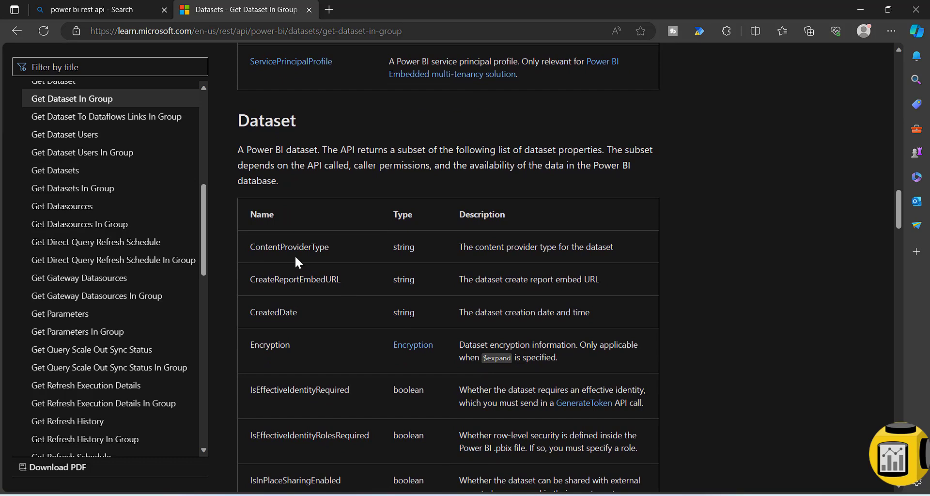
double_click(282, 246)
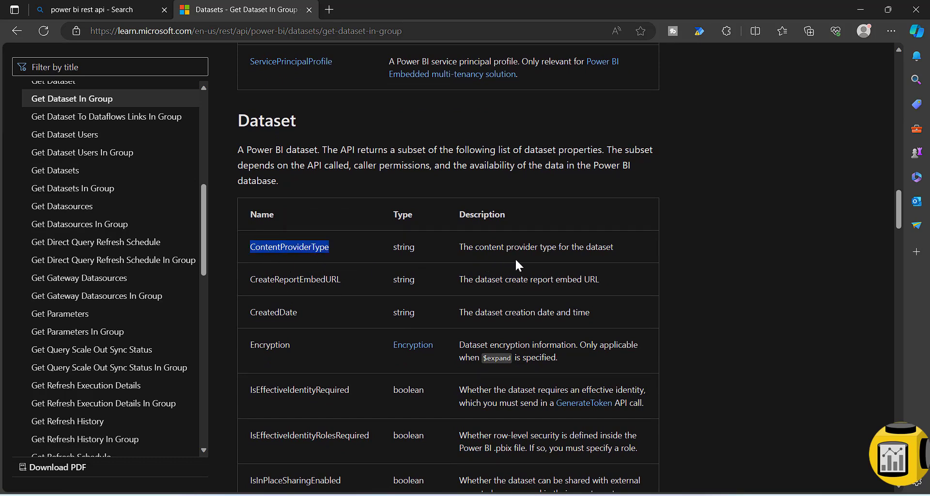
drag(617, 248, 442, 248)
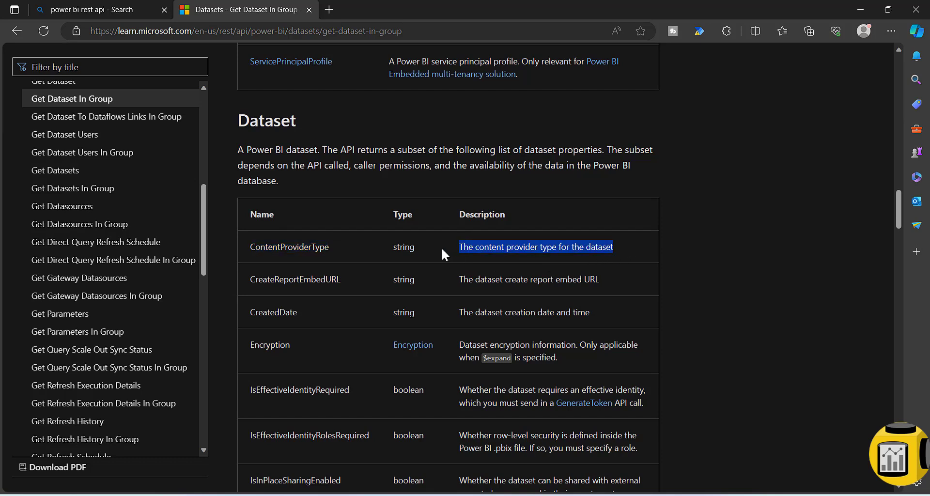
double_click(280, 251)
Highlight the sample response JSON, its isRefreshable through targetStorageMode lines, then ContentProviderType again
scroll(385, 291, up, 2)
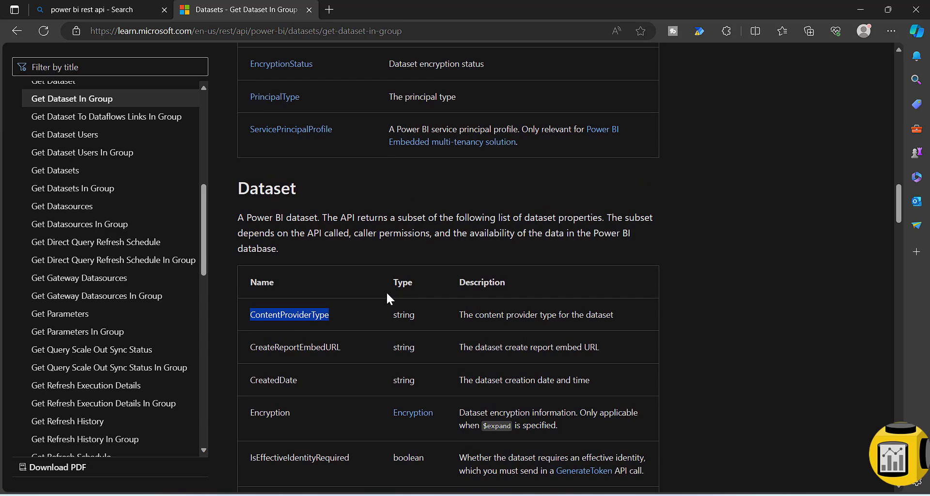
scroll(386, 297, up, 10)
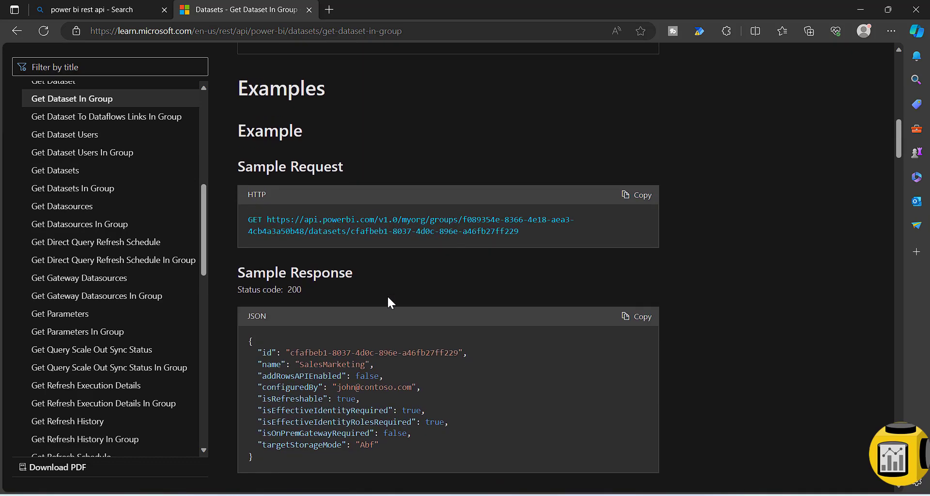
scroll(388, 297, up, 1)
scroll(501, 326, down, 4)
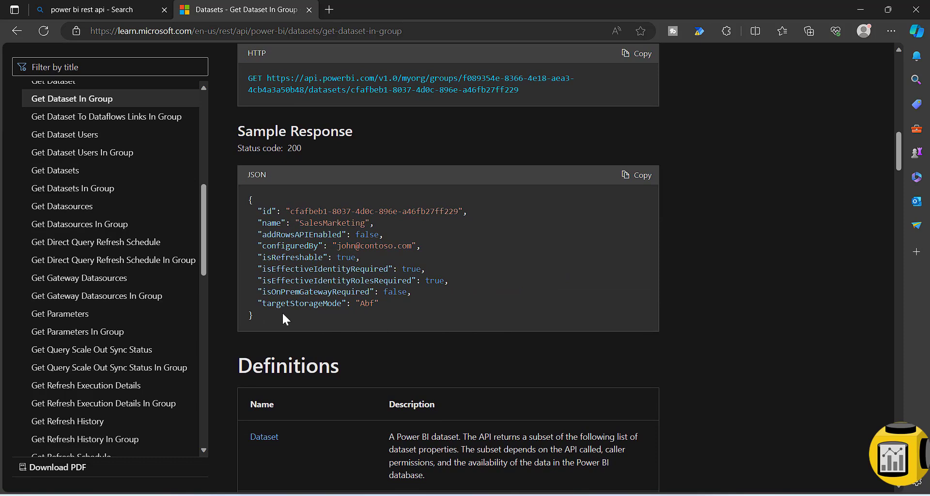
drag(257, 316, 248, 204)
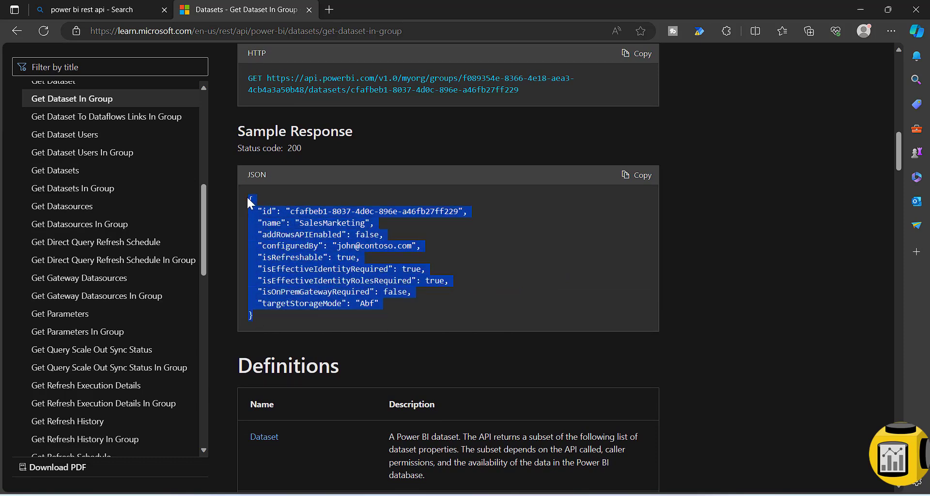
click(311, 277)
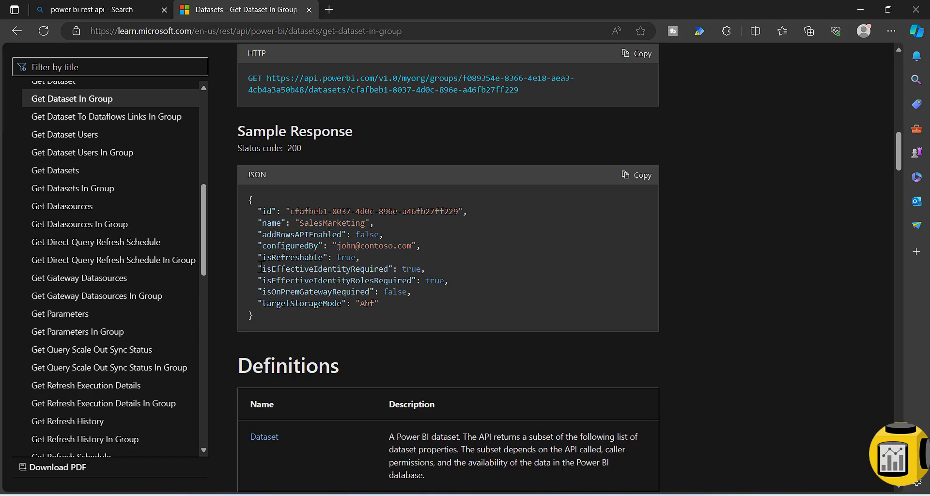
drag(393, 304, 257, 252)
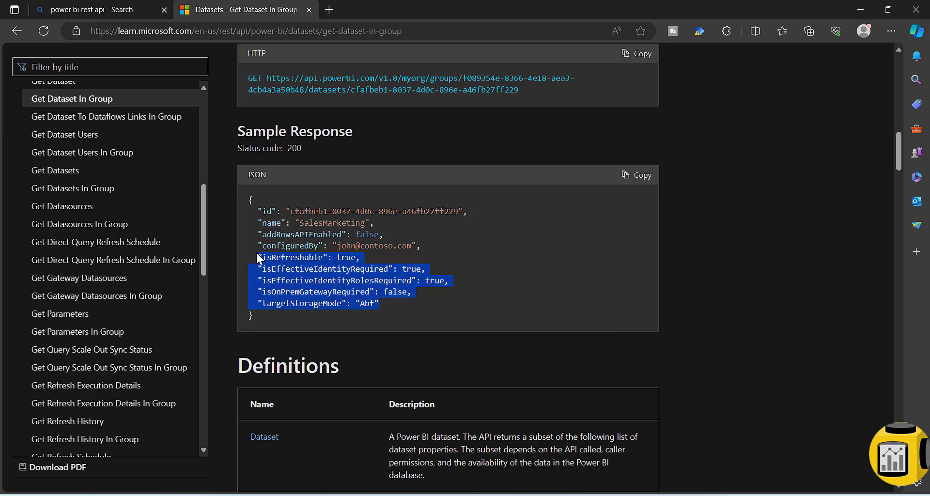
click(411, 311)
scroll(420, 316, down, 7)
scroll(421, 316, down, 4)
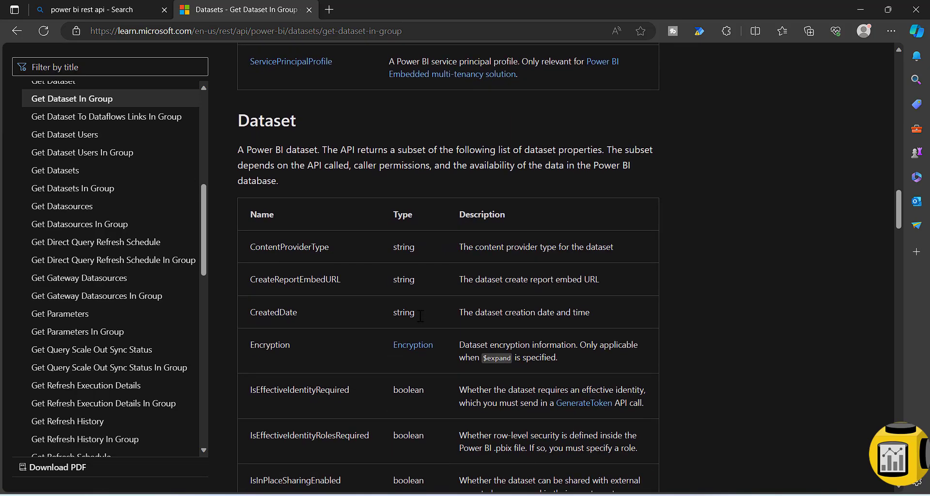
double_click(284, 255)
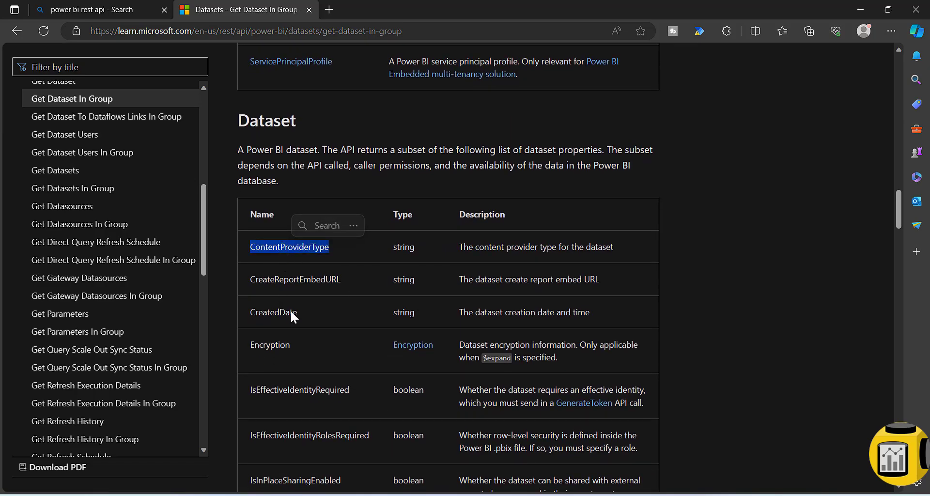
Expand the Admin endpoints in the reference contents and scroll to the Datasets admin items
scroll(599, 260, up, 15)
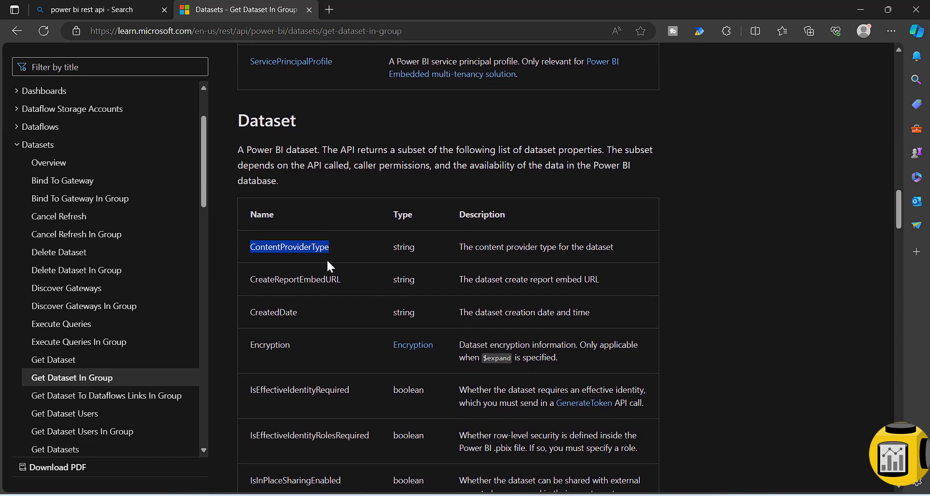
scroll(146, 245, up, 2)
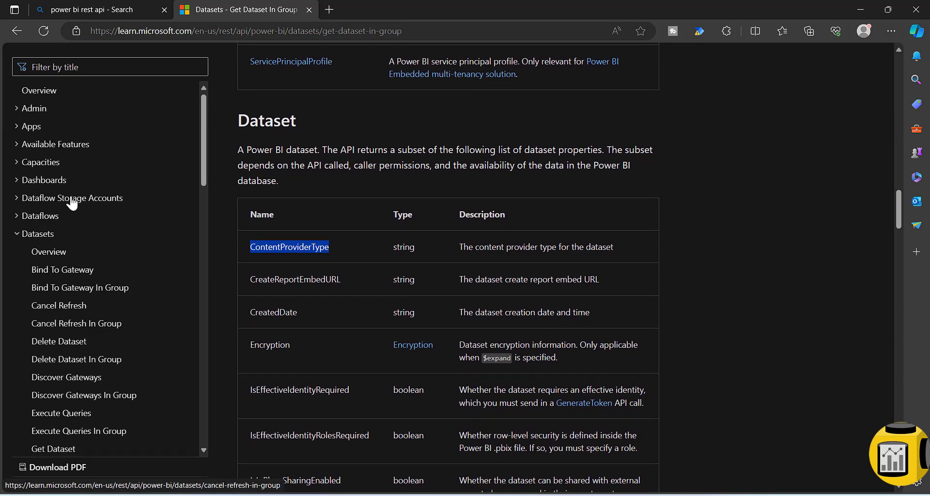
click(17, 110)
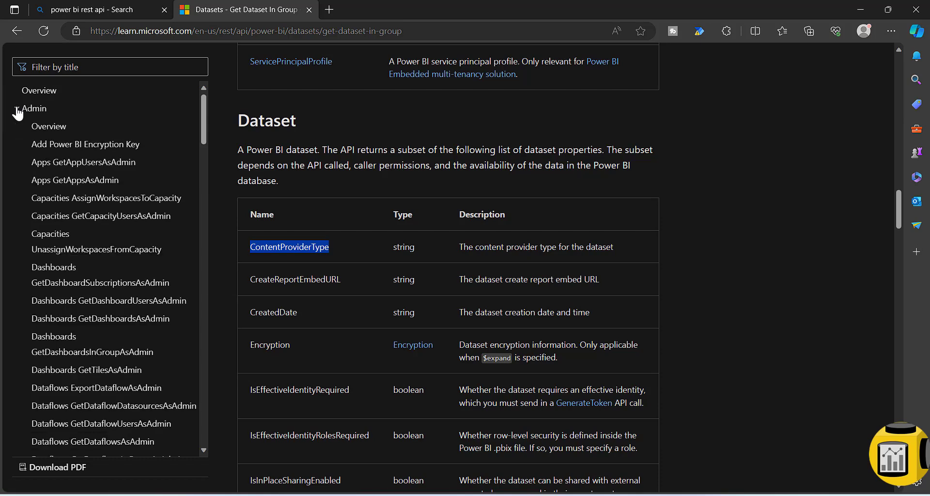
scroll(97, 305, down, 1)
scroll(97, 305, down, 4)
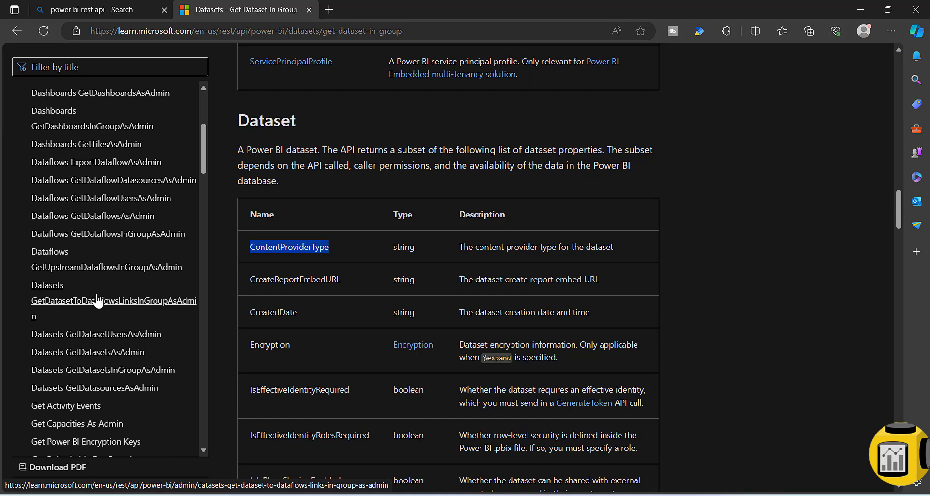
Go to the Datasets GetDatasetsAsAdmin reference page and scroll through its definitions
click(99, 357)
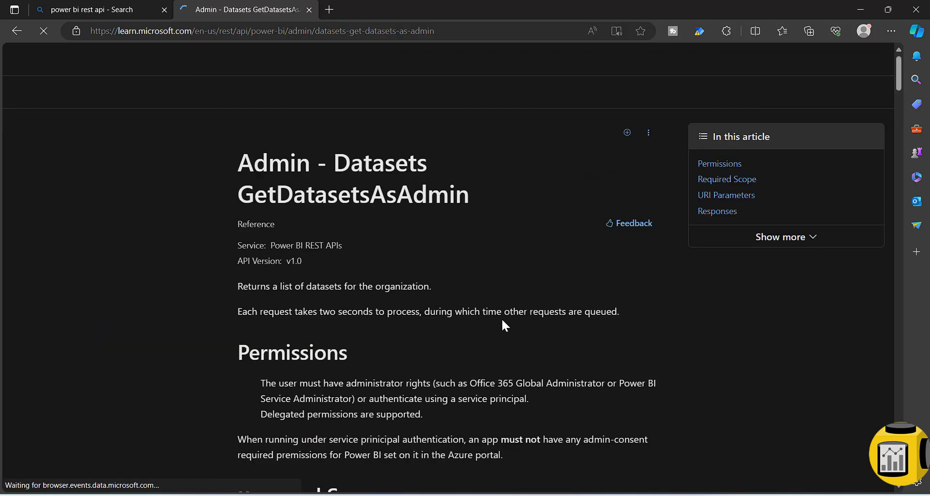
scroll(569, 391, down, 2)
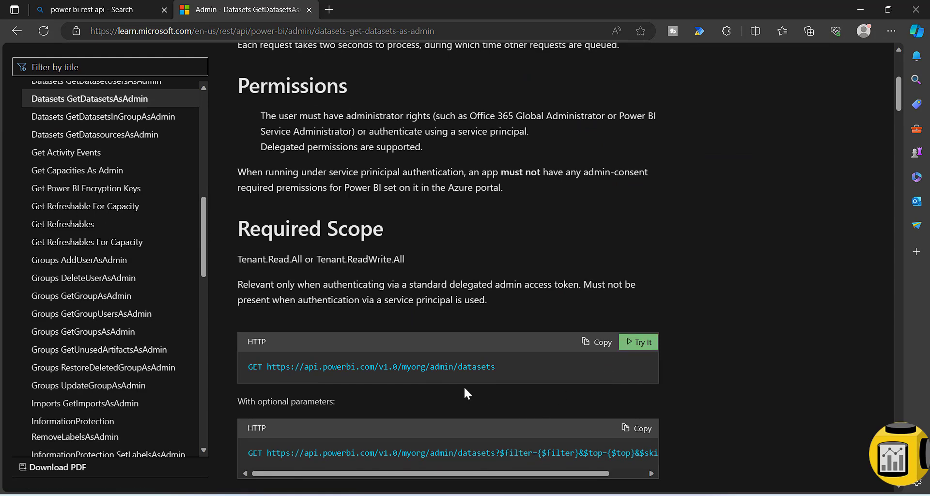
scroll(492, 385, down, 15)
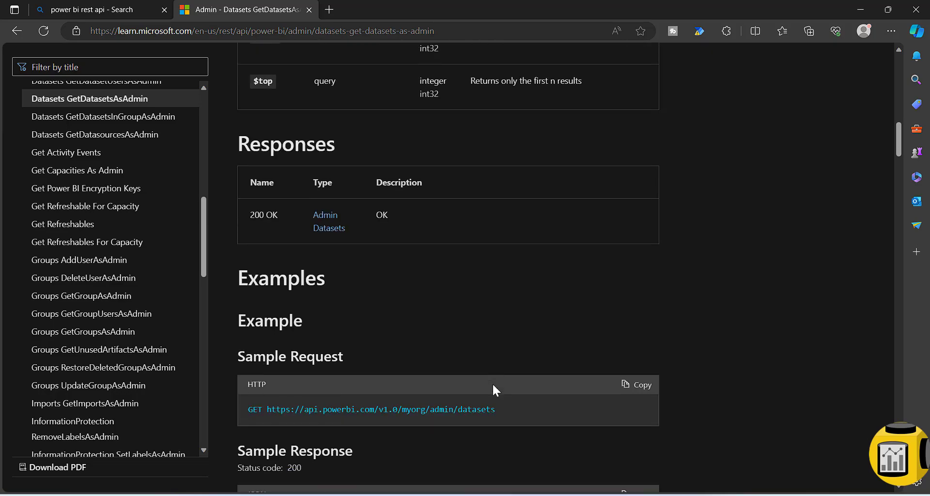
scroll(493, 387, down, 15)
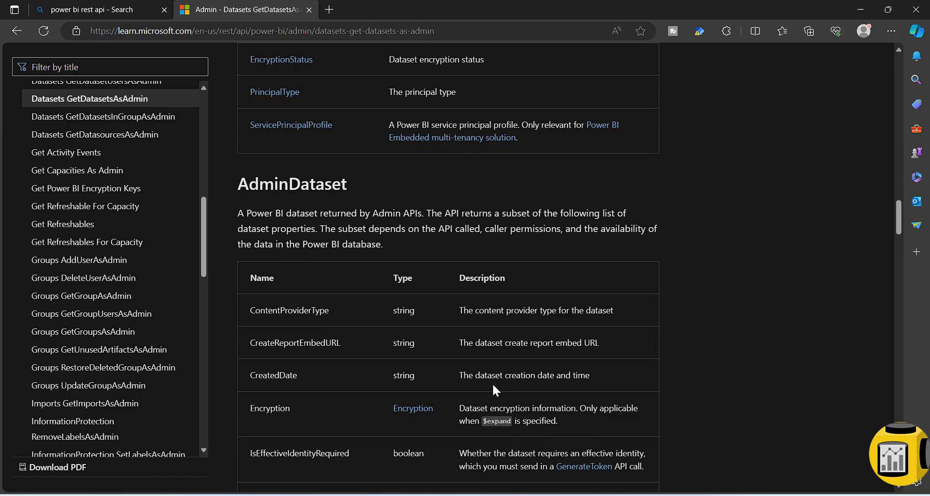
scroll(492, 383, up, 4)
Highlight ContentProviderType in the AdminDataset table, then scroll back up to Required Scope
double_click(290, 306)
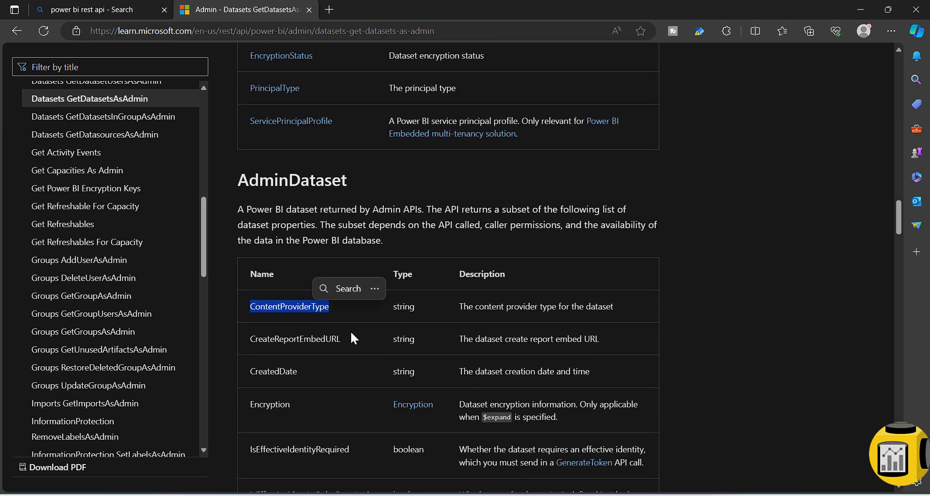
click(654, 322)
scroll(647, 337, up, 10)
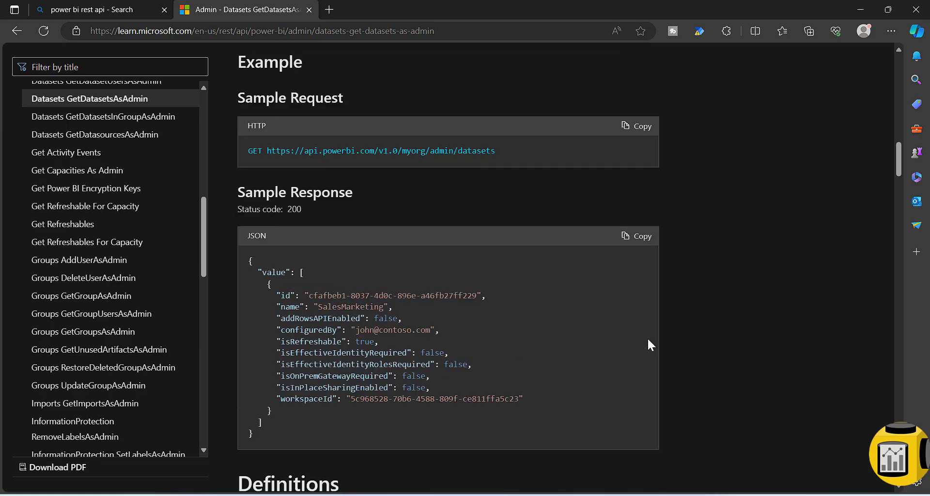
scroll(648, 339, down, 5)
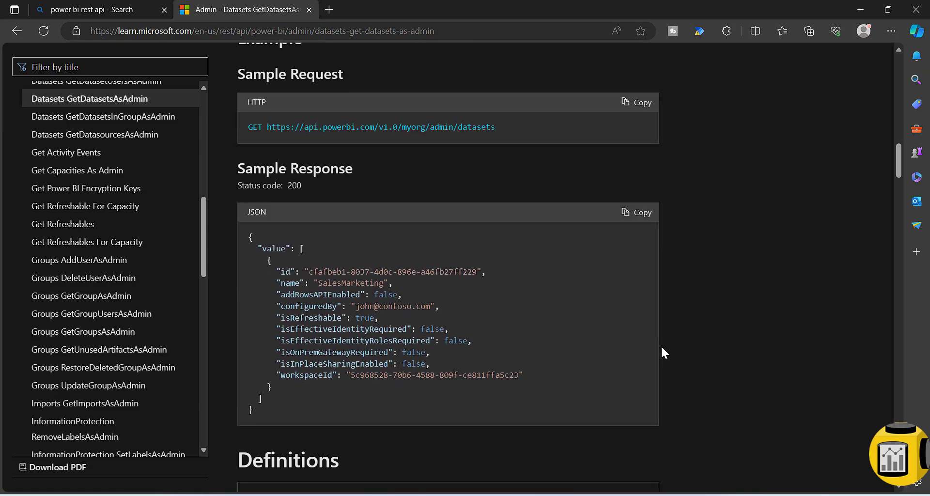
scroll(620, 339, up, 10)
scroll(618, 339, down, 5)
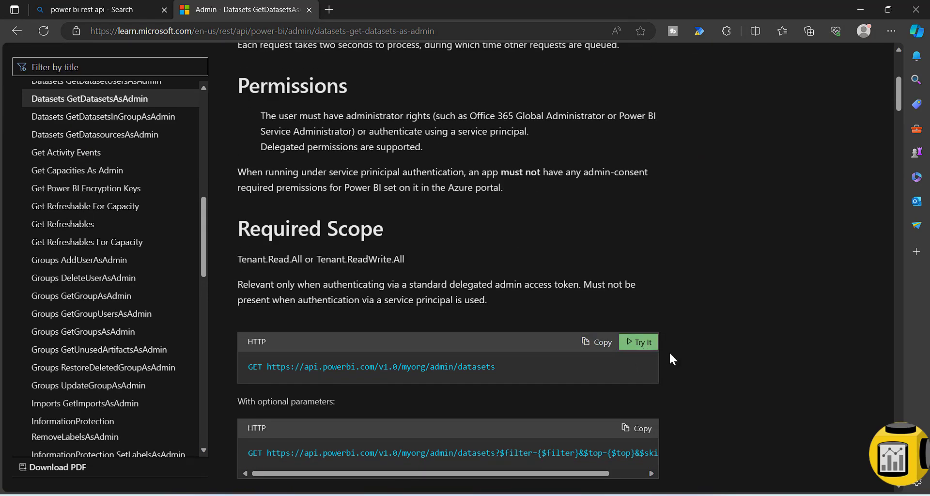
Run the admin/datasets Try It request with the signed-in account and BIMetrics tenant
click(639, 342)
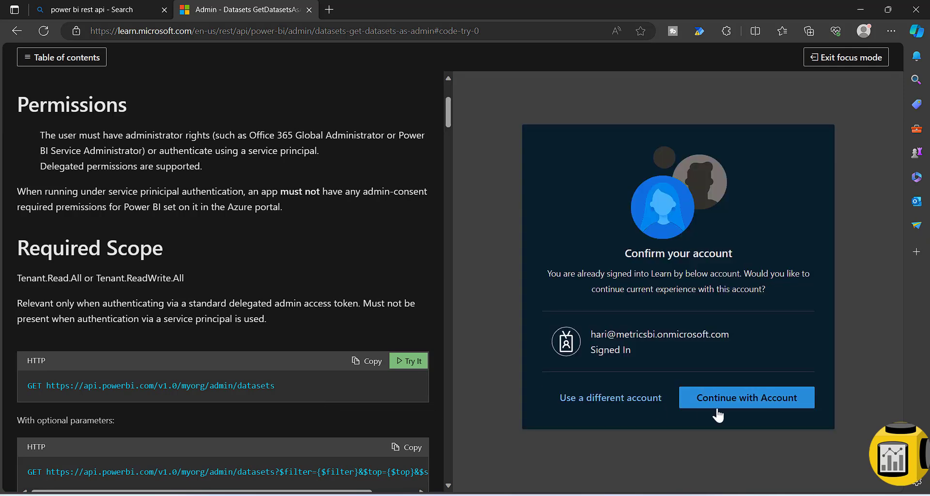
click(727, 406)
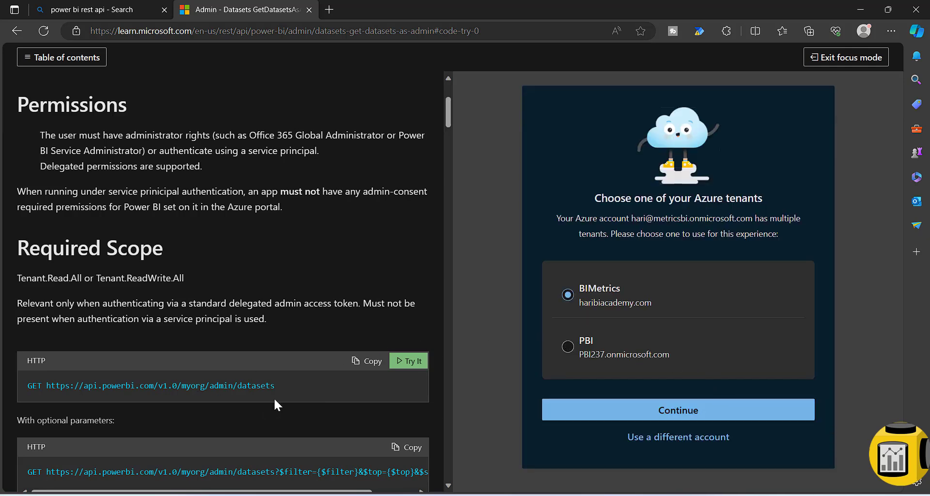
click(705, 415)
scroll(647, 333, down, 2)
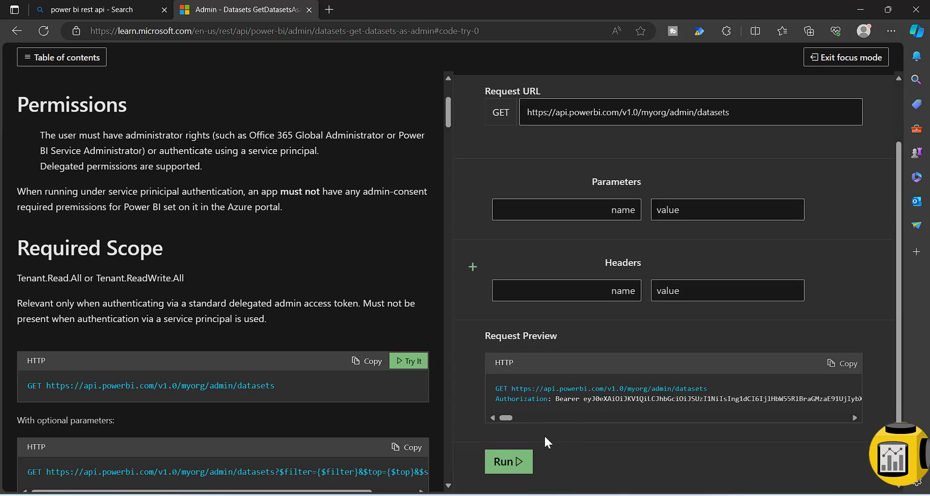
click(511, 457)
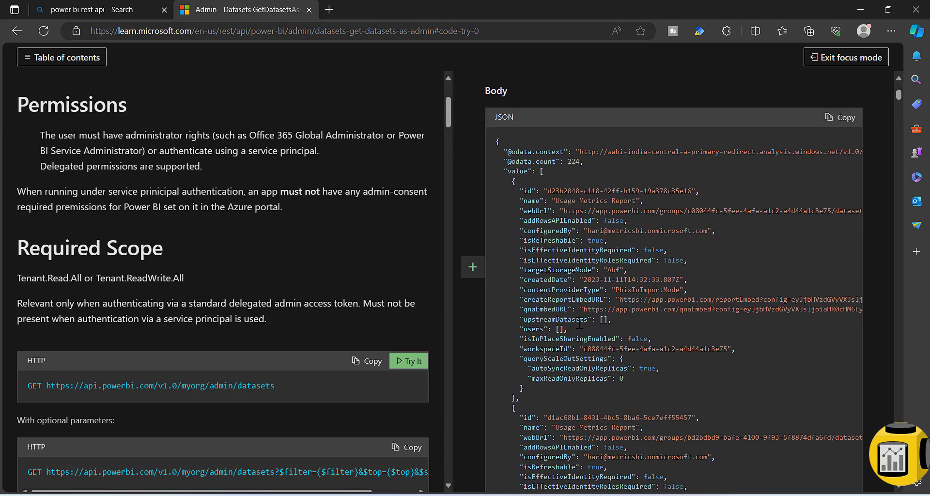
Highlight contentProviderType and its PbixInImportMode value in the response, then show the table of contents
double_click(560, 291)
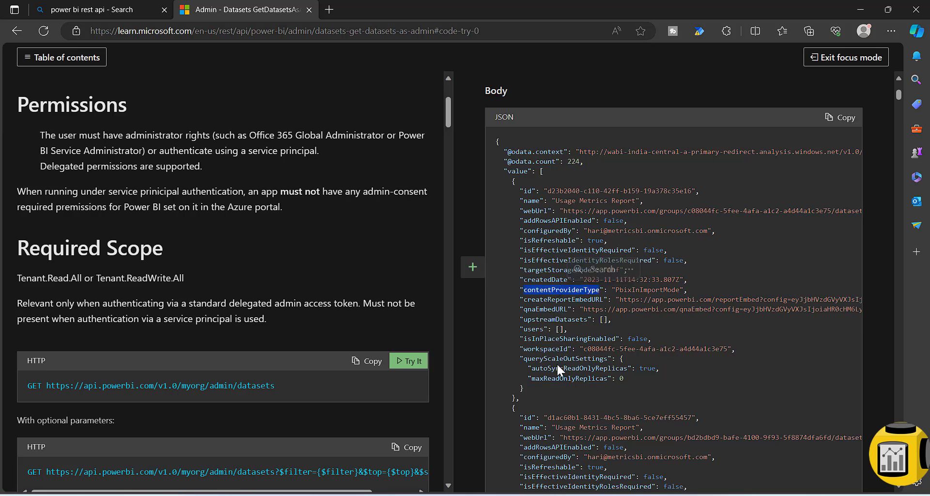
drag(659, 349, 663, 349)
drag(620, 290, 680, 291)
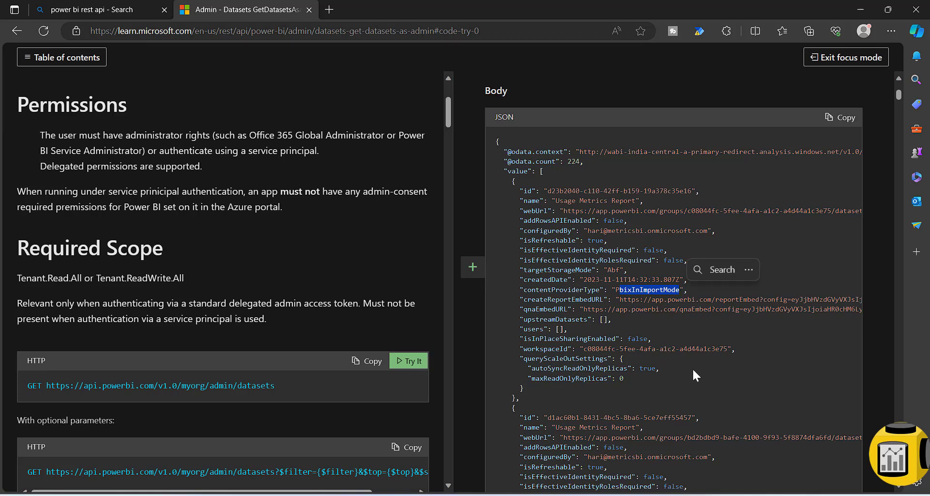
click(611, 330)
drag(521, 291, 697, 289)
scroll(621, 361, down, 5)
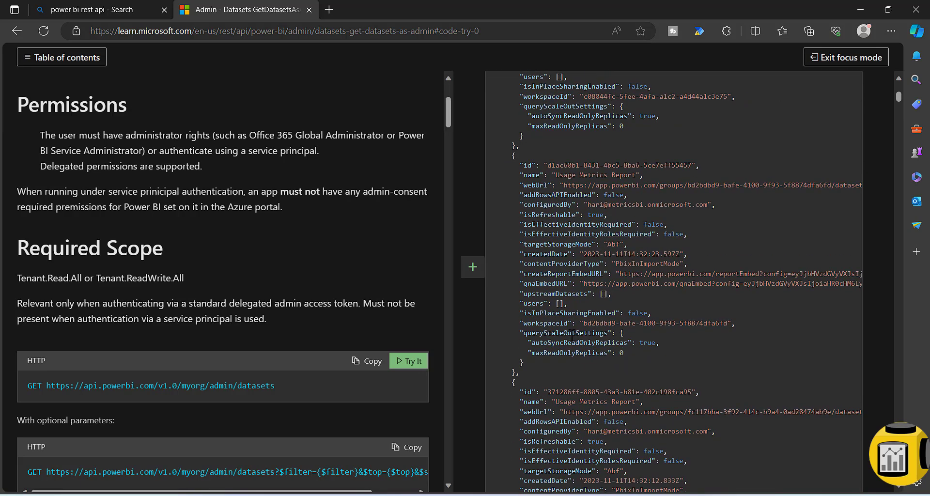
drag(523, 261, 702, 266)
click(671, 360)
click(31, 58)
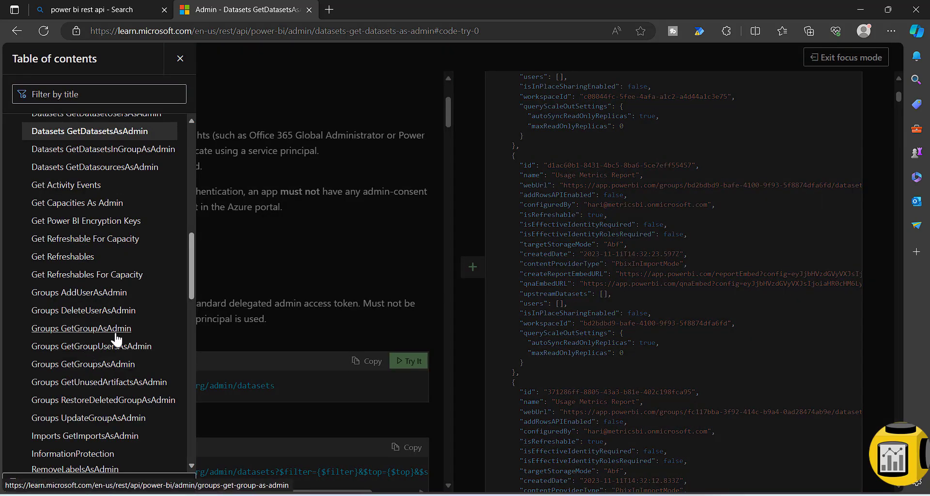
Go to Groups GetGroupsAsAdmin and highlight the admin groups endpoint URL and $expand parameter
click(116, 366)
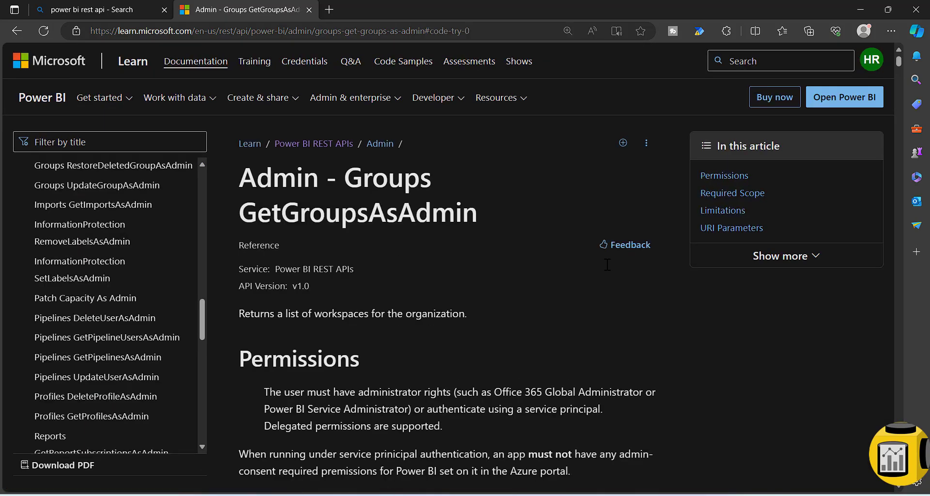
scroll(490, 327, down, 10)
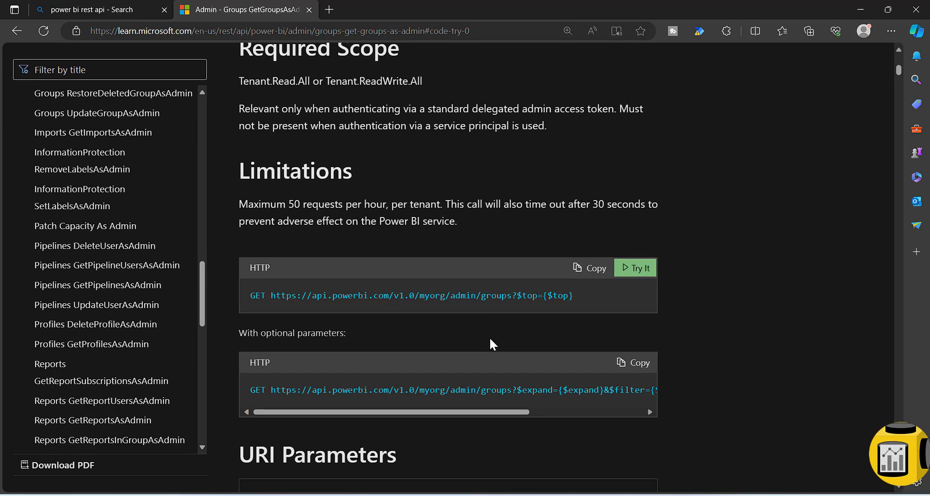
drag(514, 291, 270, 291)
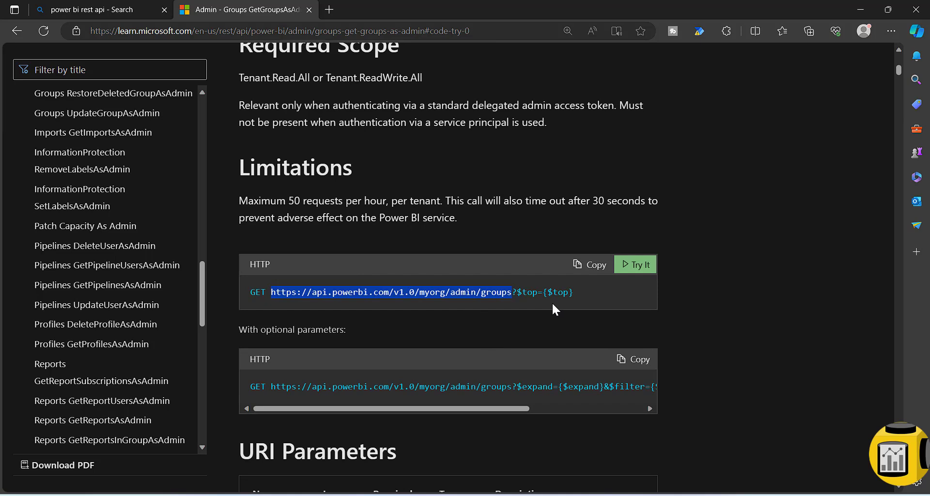
click(528, 306)
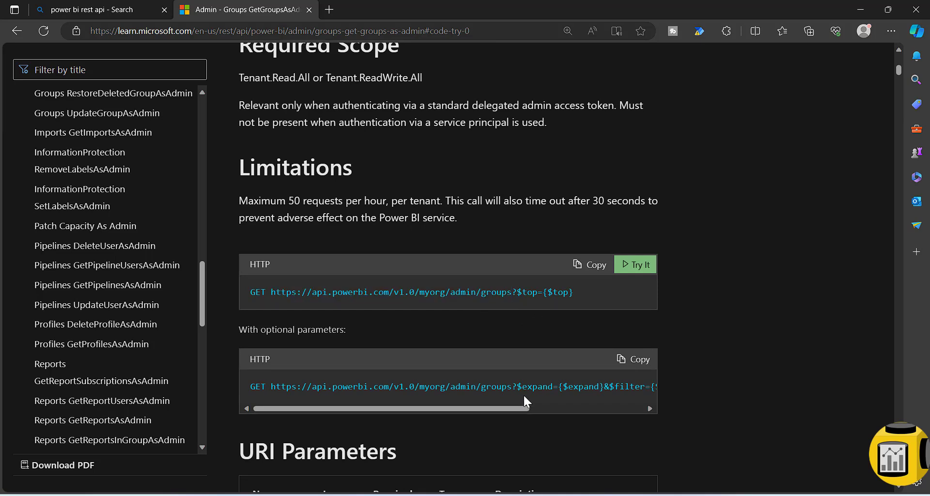
drag(522, 387, 554, 388)
Scroll down to the Examples, reaching the 'dashboards' expanded example
scroll(550, 418, down, 1)
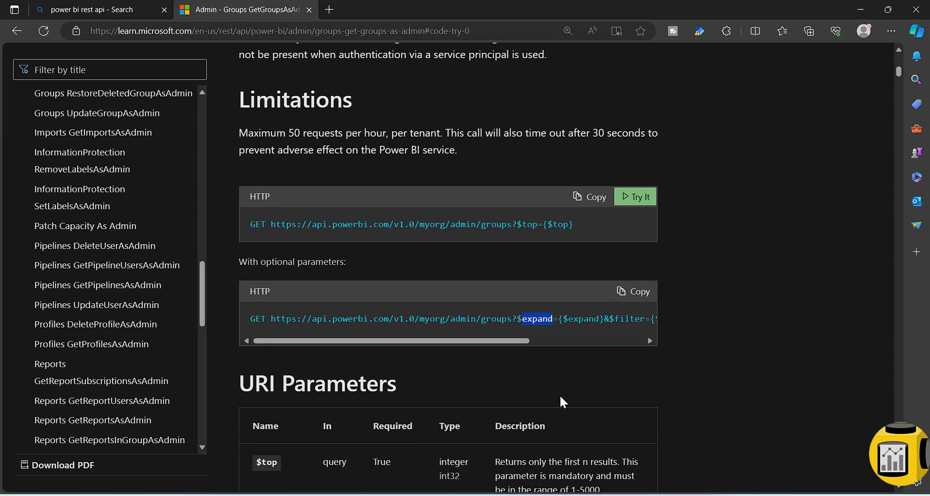
drag(504, 341, 627, 342)
scroll(781, 385, down, 15)
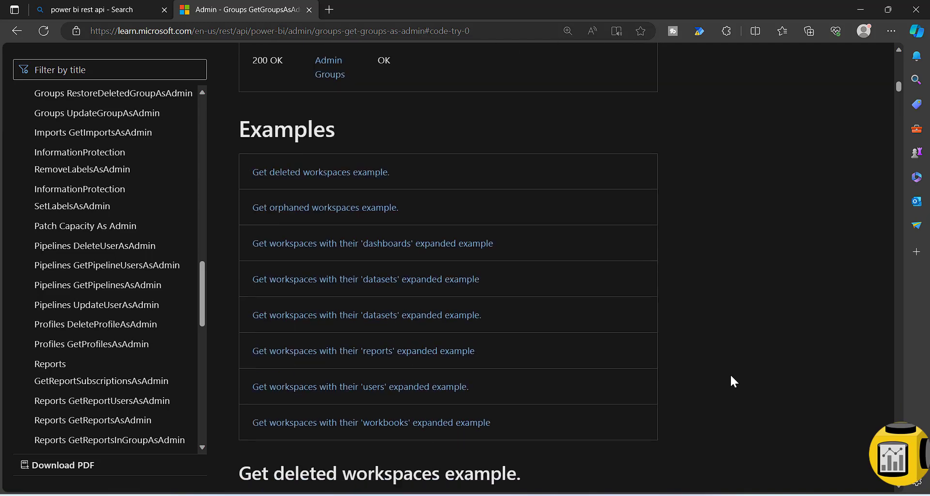
scroll(731, 376, down, 7)
scroll(731, 376, down, 10)
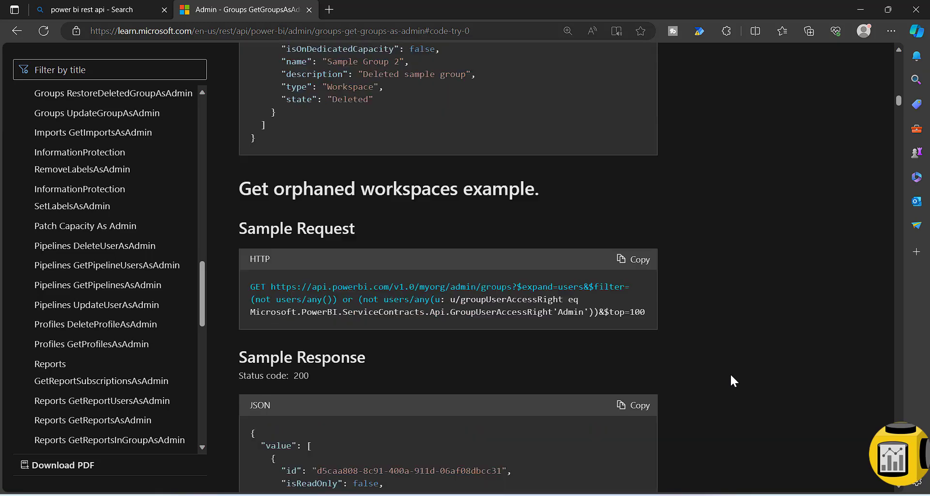
scroll(731, 375, down, 7)
scroll(731, 375, down, 1)
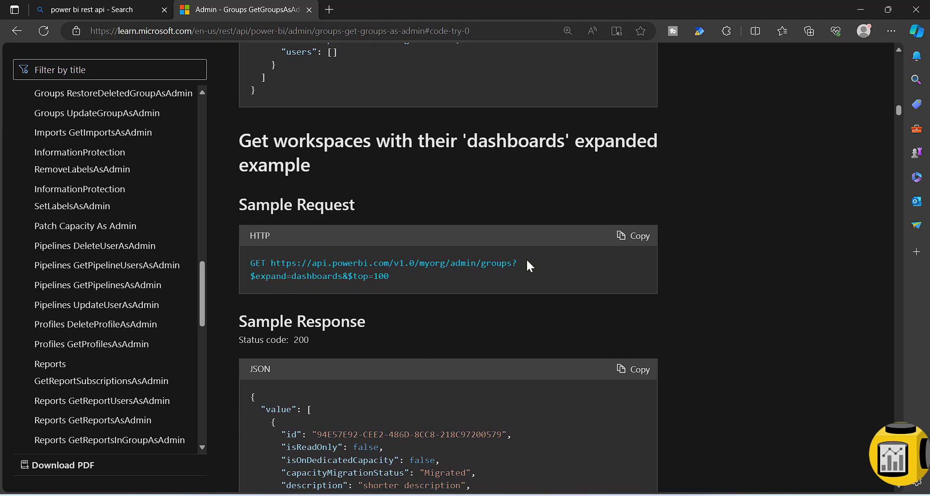
Highlight the dashboards example request URL and the dashboards and datasets expand values
drag(529, 266, 291, 273)
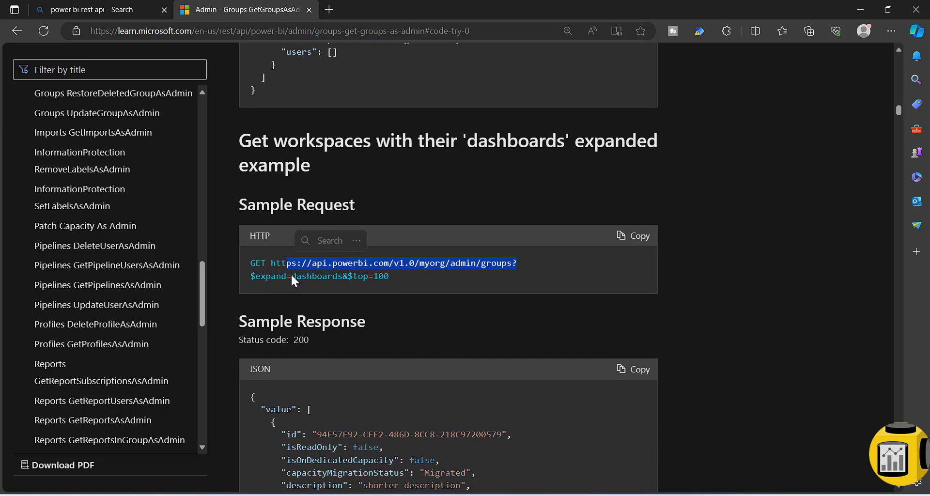
click(323, 287)
double_click(317, 276)
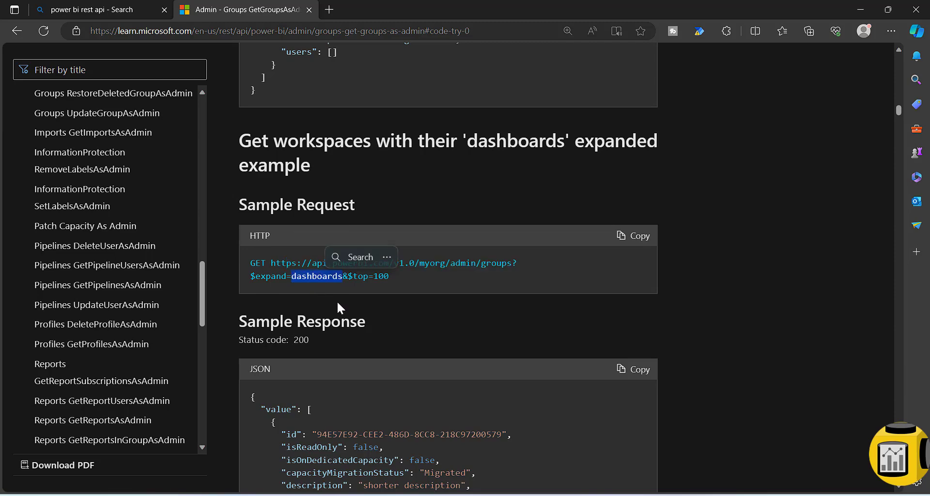
scroll(461, 311, down, 1)
scroll(461, 307, down, 10)
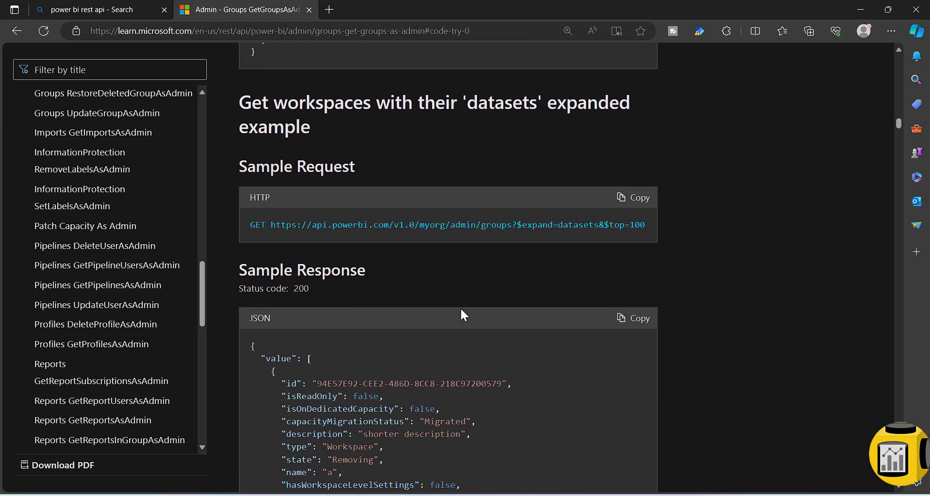
double_click(576, 227)
Highlight the ContentProviderType PbixInImportMode line in the datasets sample response
scroll(487, 342, down, 4)
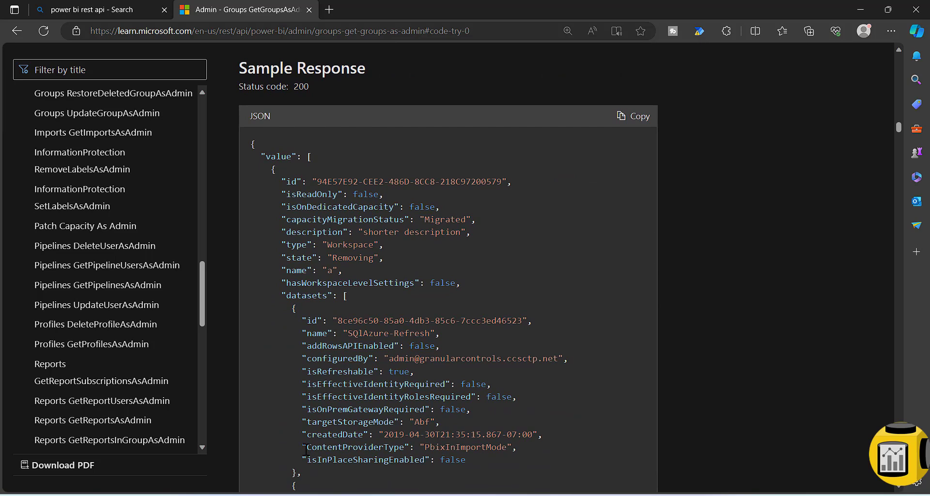
drag(303, 446, 518, 454)
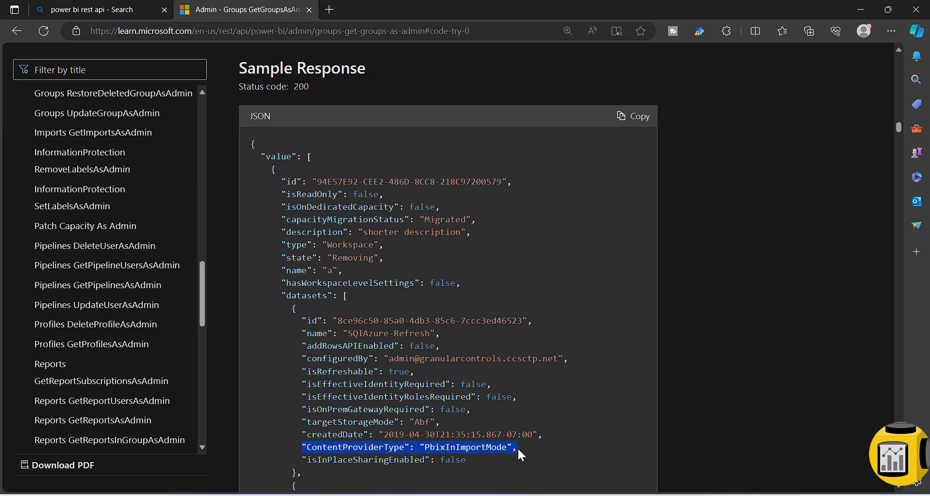
drag(628, 313, 636, 301)
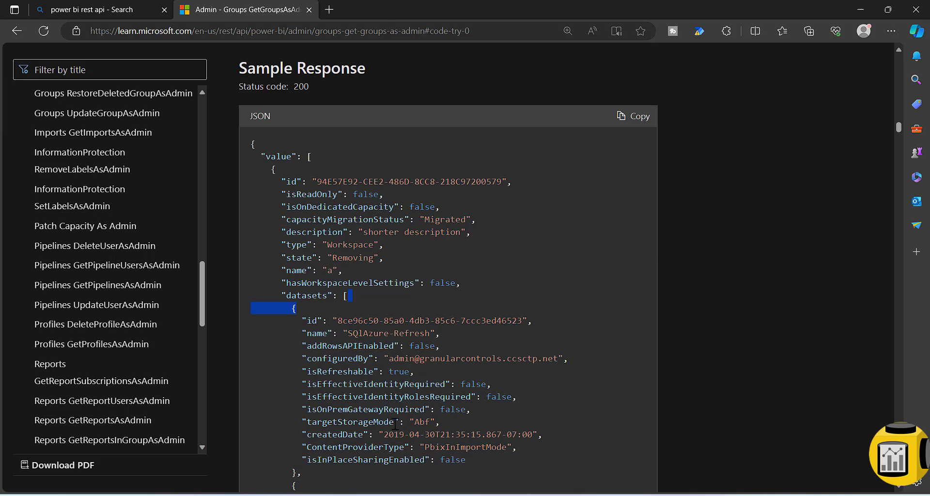
drag(302, 446, 517, 447)
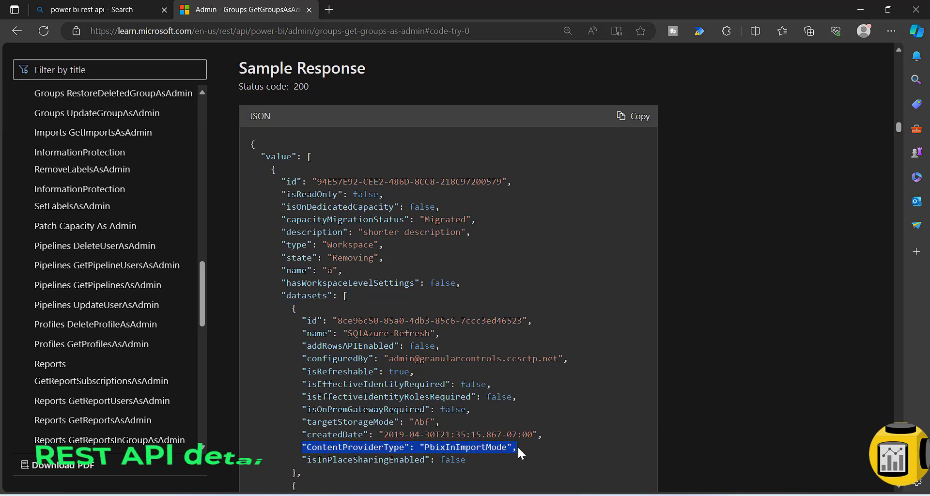